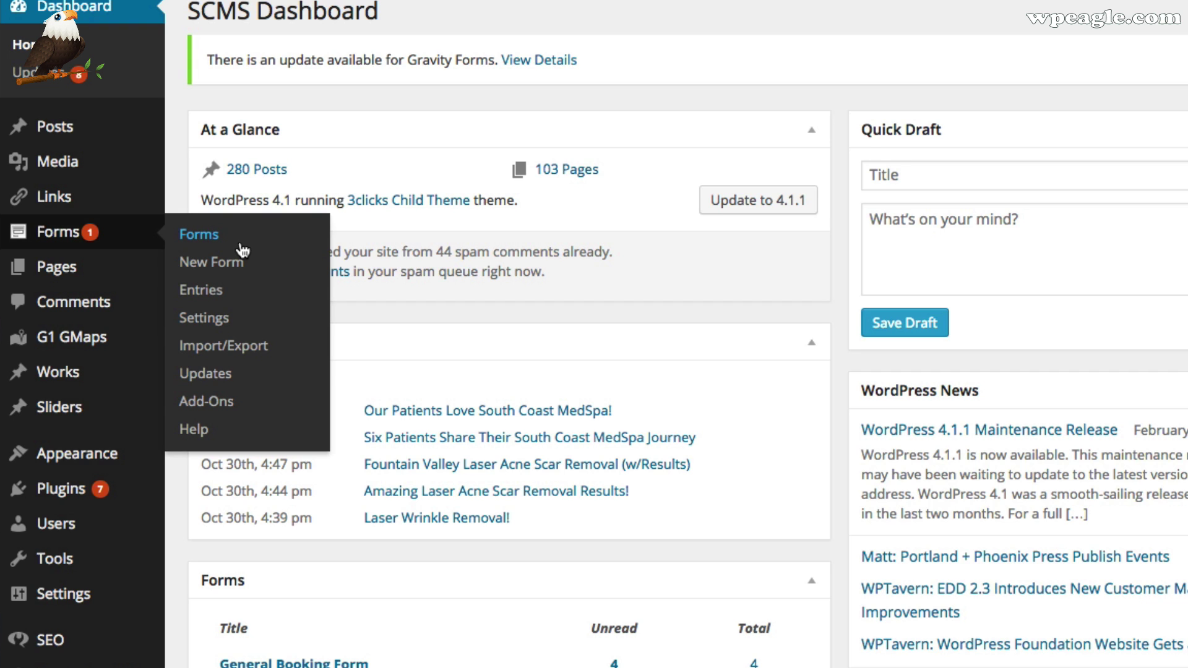
# Open the General Booking Form in the form editor from Forms > Forms.
pyautogui.click(198, 234)
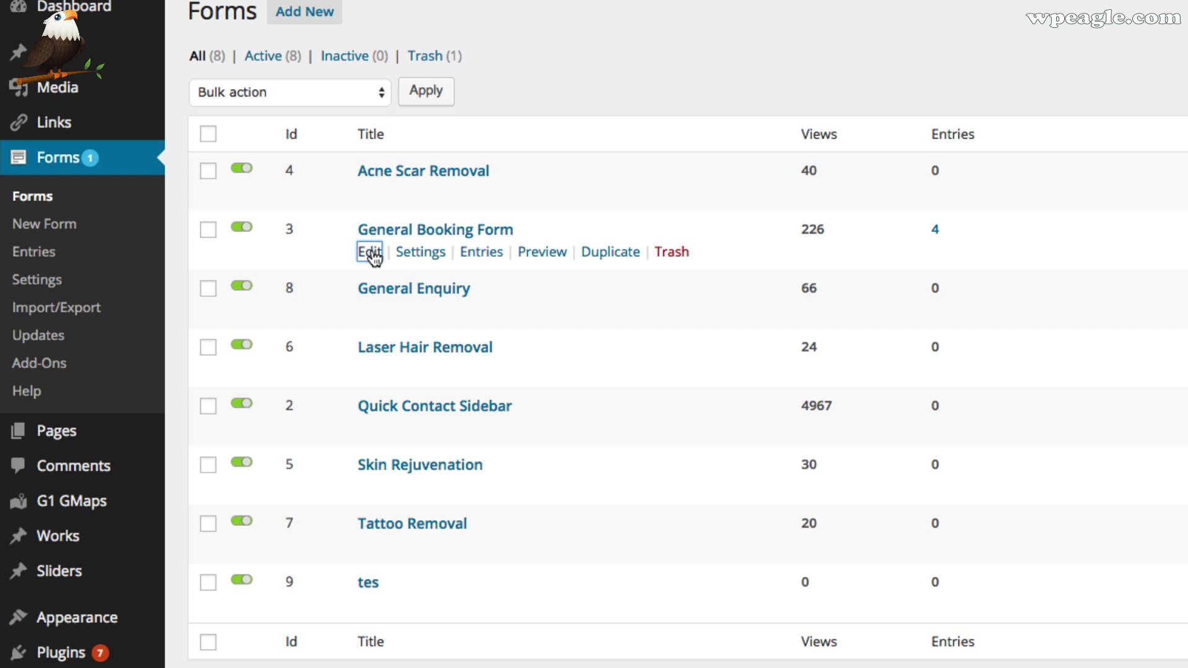
pyautogui.click(370, 252)
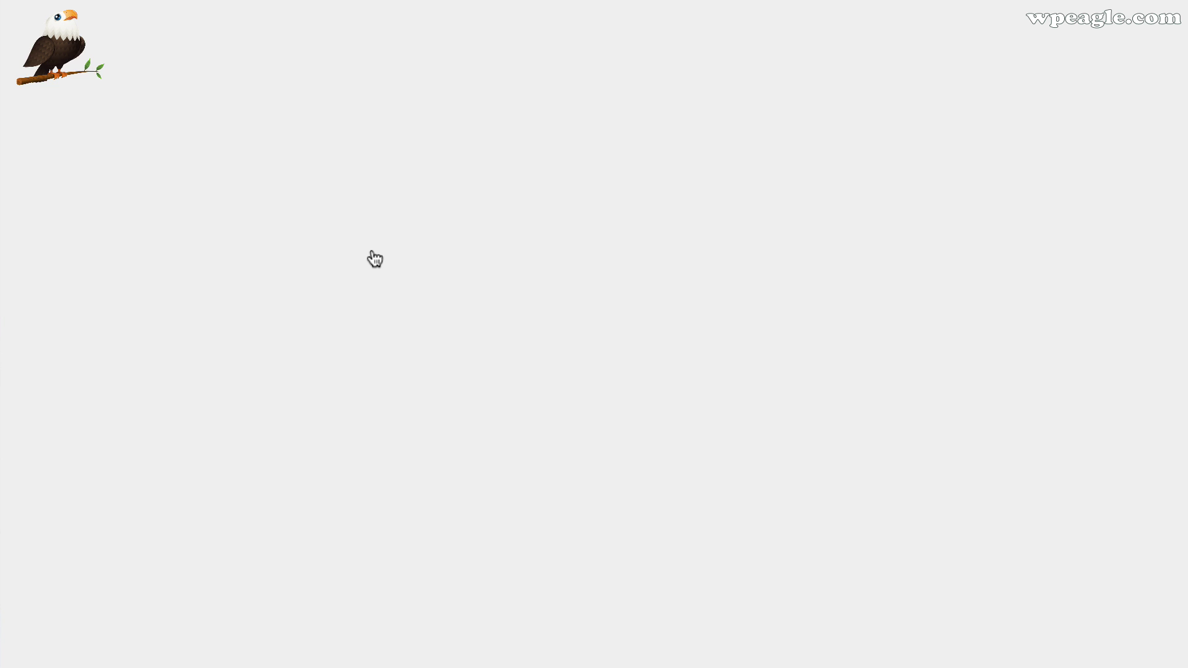
pyautogui.scroll(-3, 374, 257)
pyautogui.scroll(-5, 373, 257)
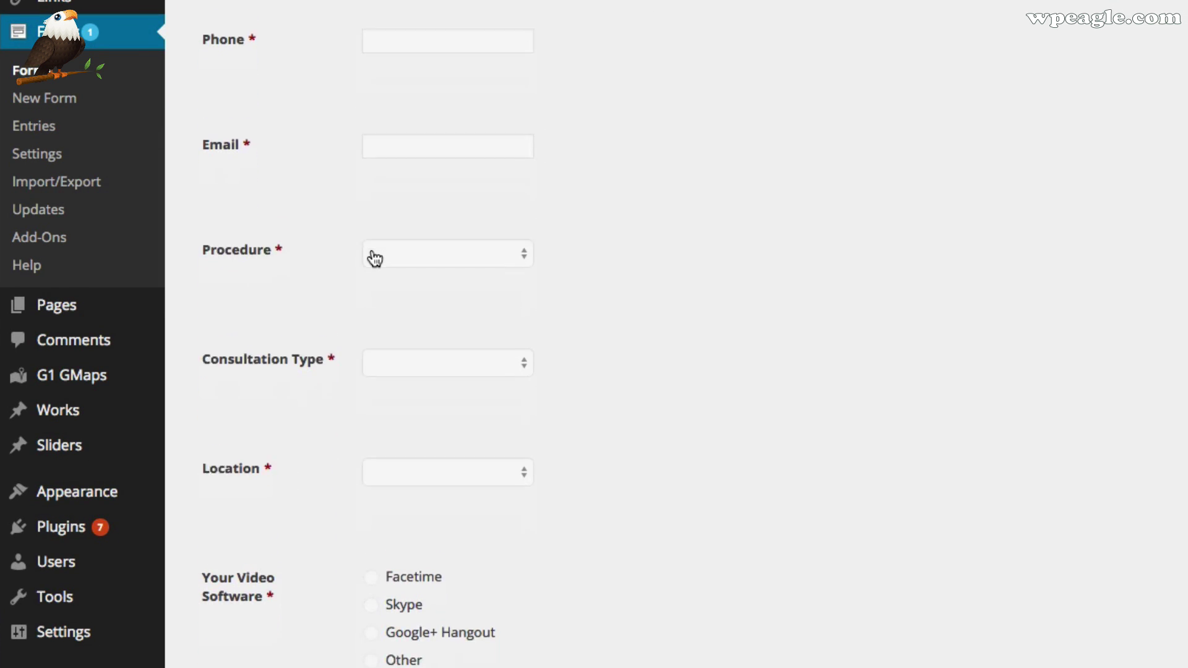
# Scroll up and down through the General Booking Form's fields.
pyautogui.scroll(4, 374, 253)
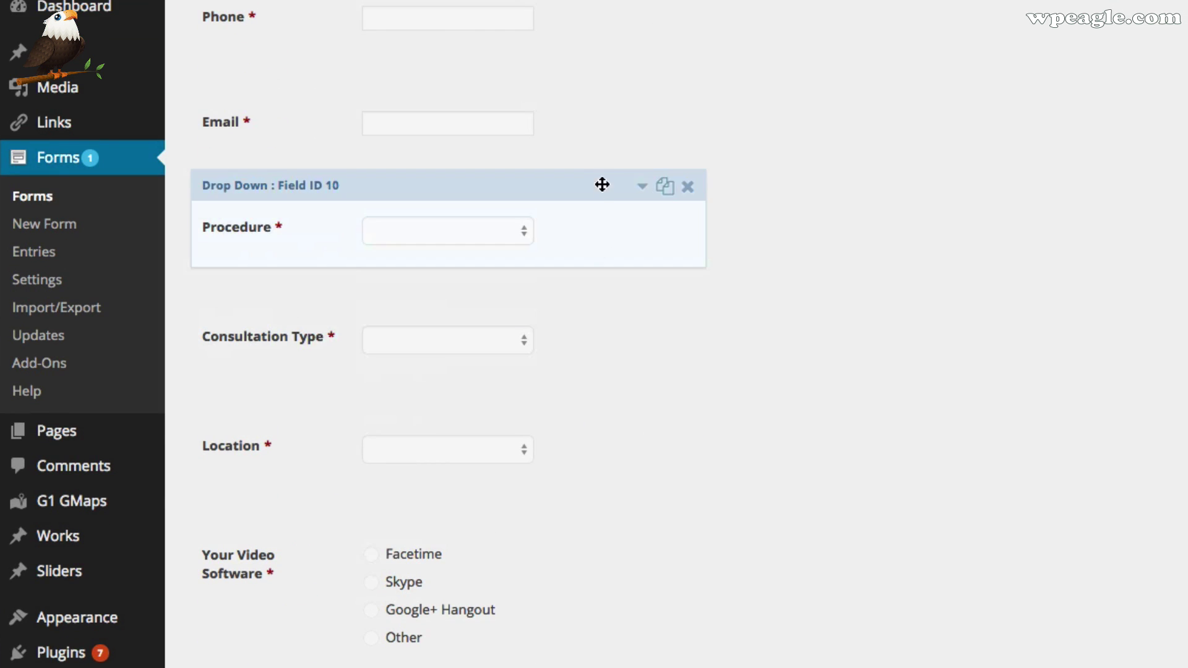
pyautogui.scroll(2, 602, 114)
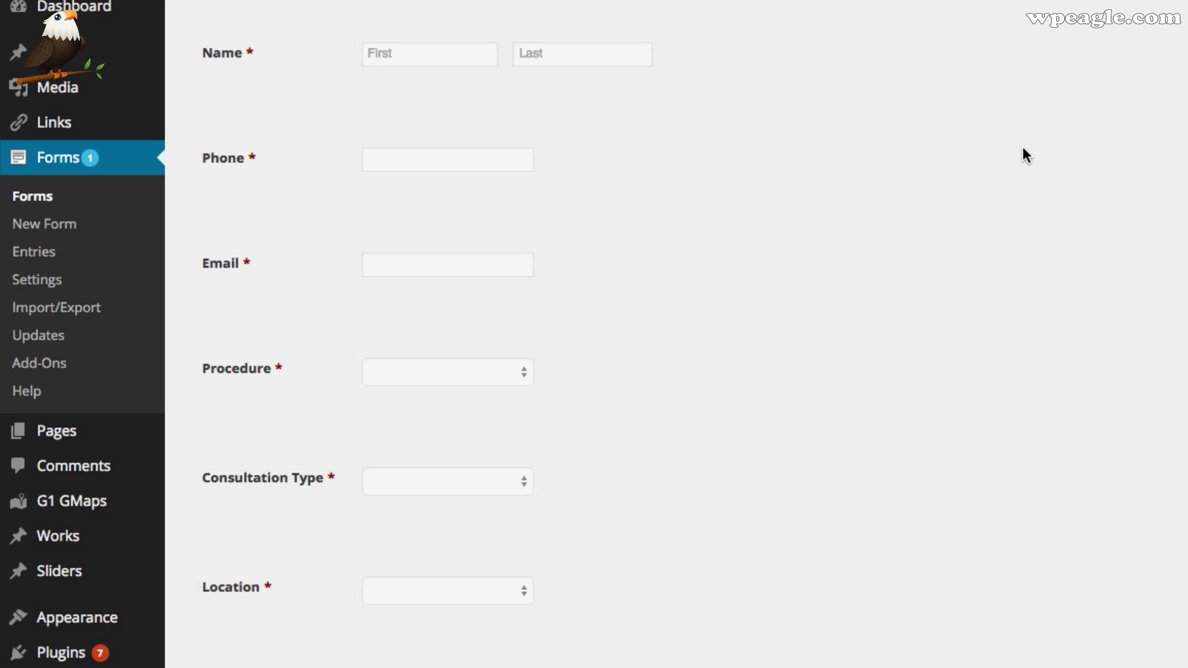
pyautogui.scroll(3, 1022, 151)
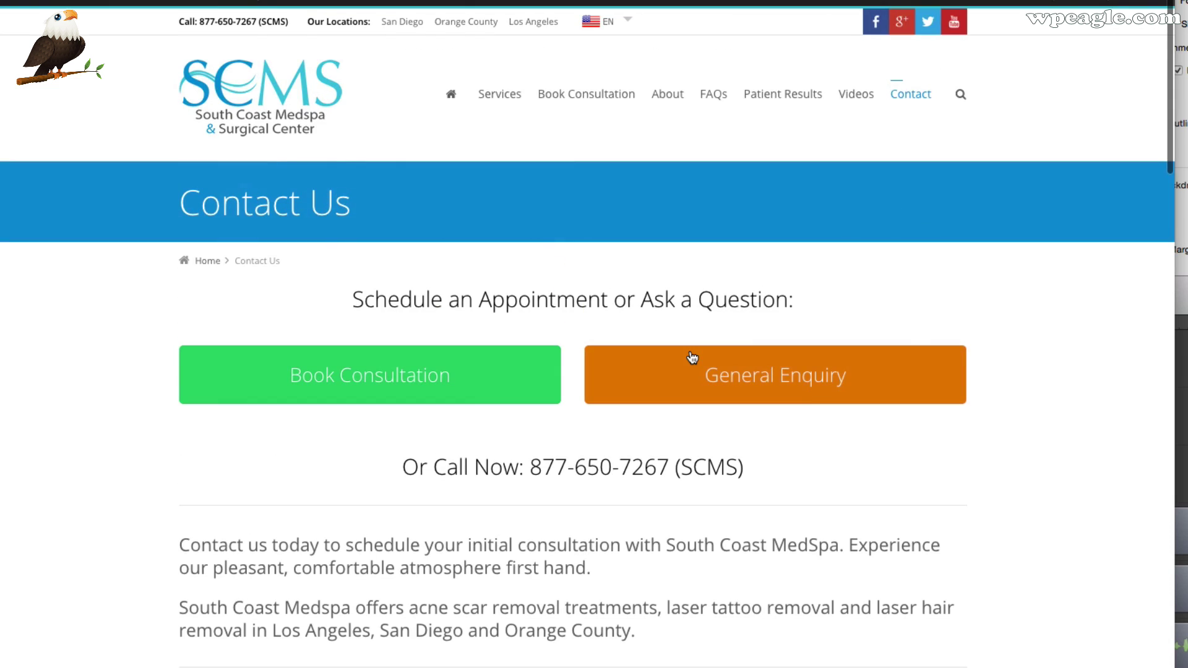
pyautogui.scroll(-10, 689, 350)
pyautogui.scroll(-2, 689, 351)
pyautogui.scroll(5, 685, 350)
pyautogui.scroll(-1, 652, 354)
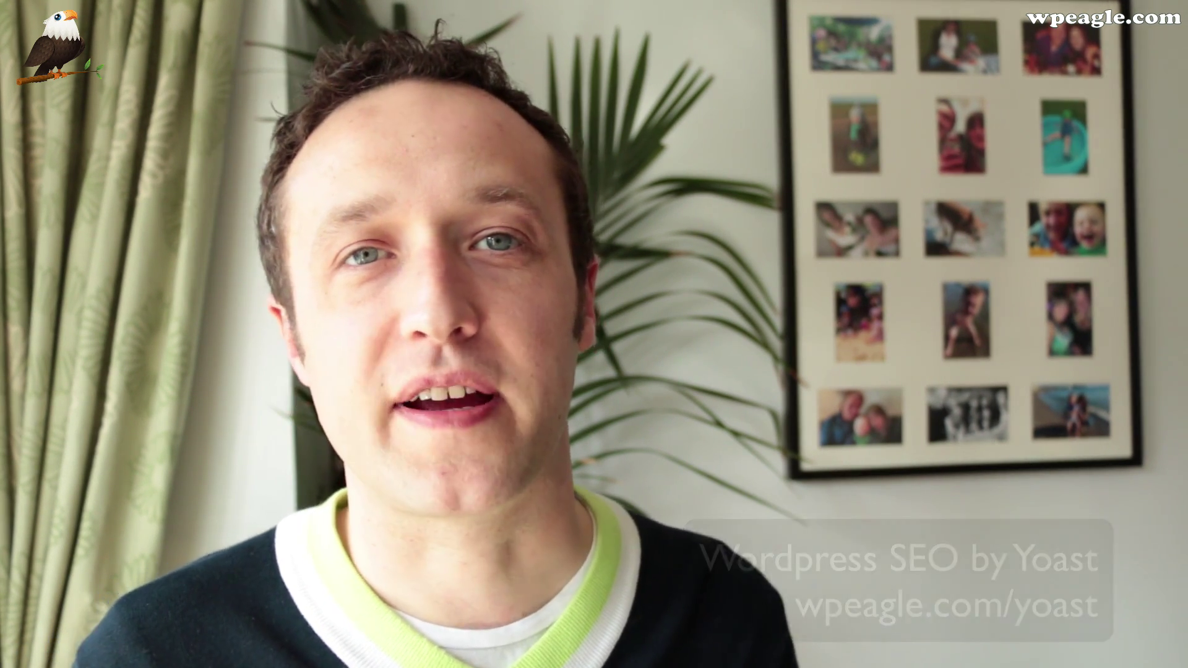
# Enter focus keyword 'wordpress maintenance mode' and a meta description about configuring WP Maintenance Mode.
pyautogui.write('ress')
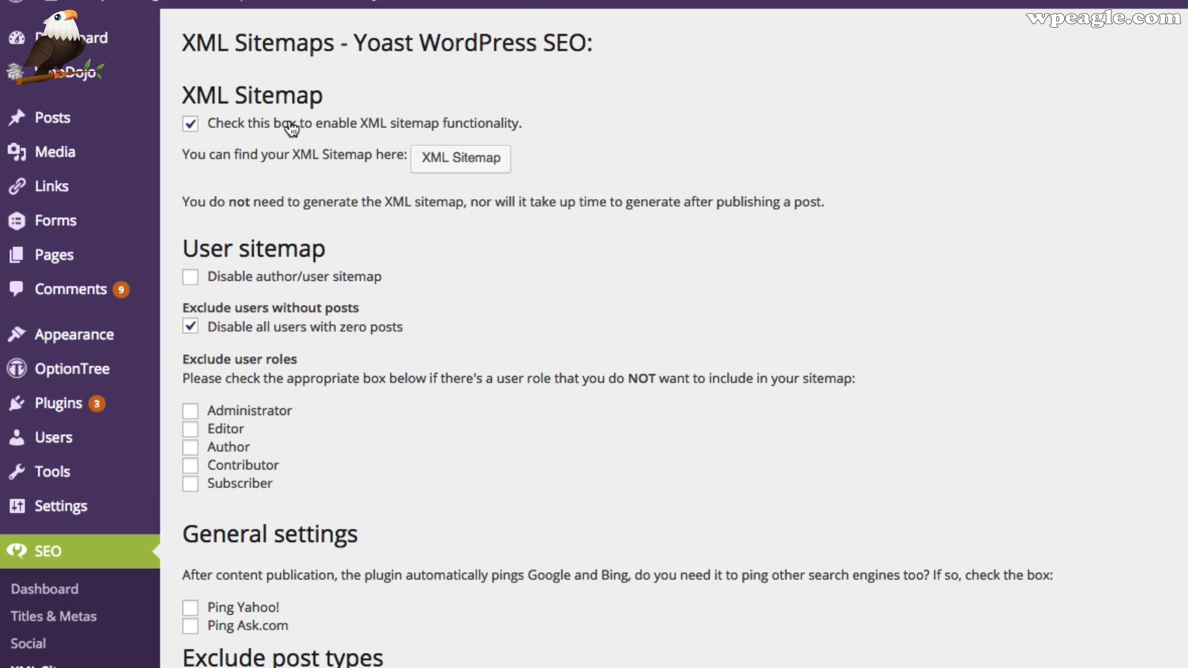
pyautogui.scroll(-4, 289, 130)
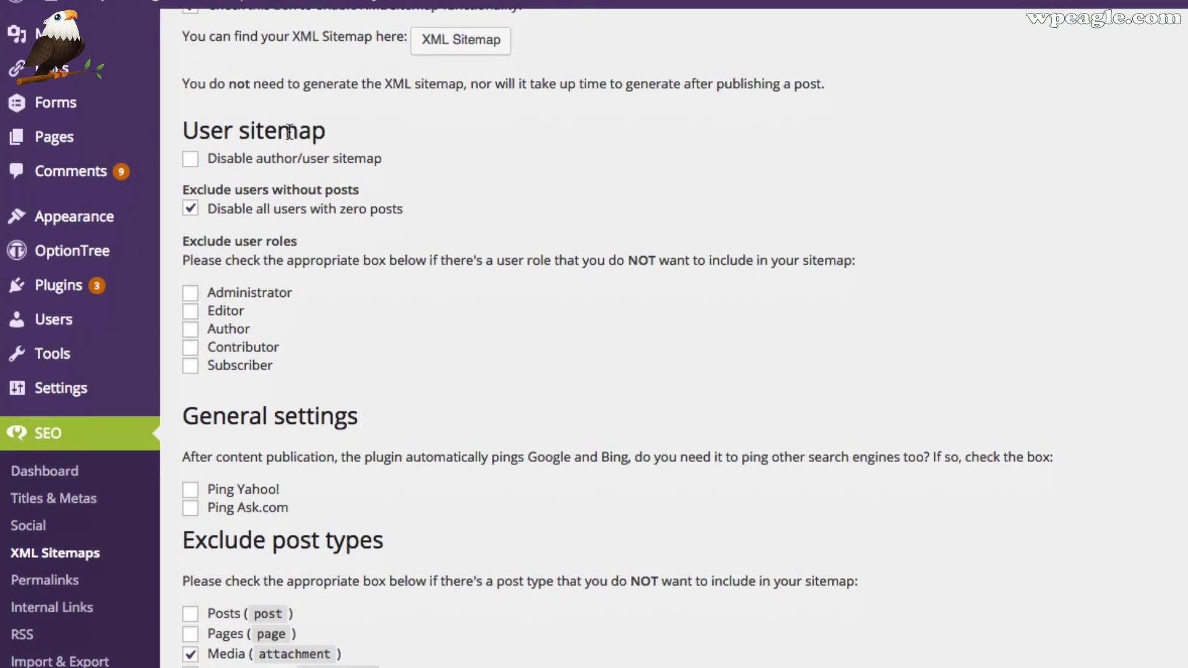
pyautogui.scroll(4, 290, 133)
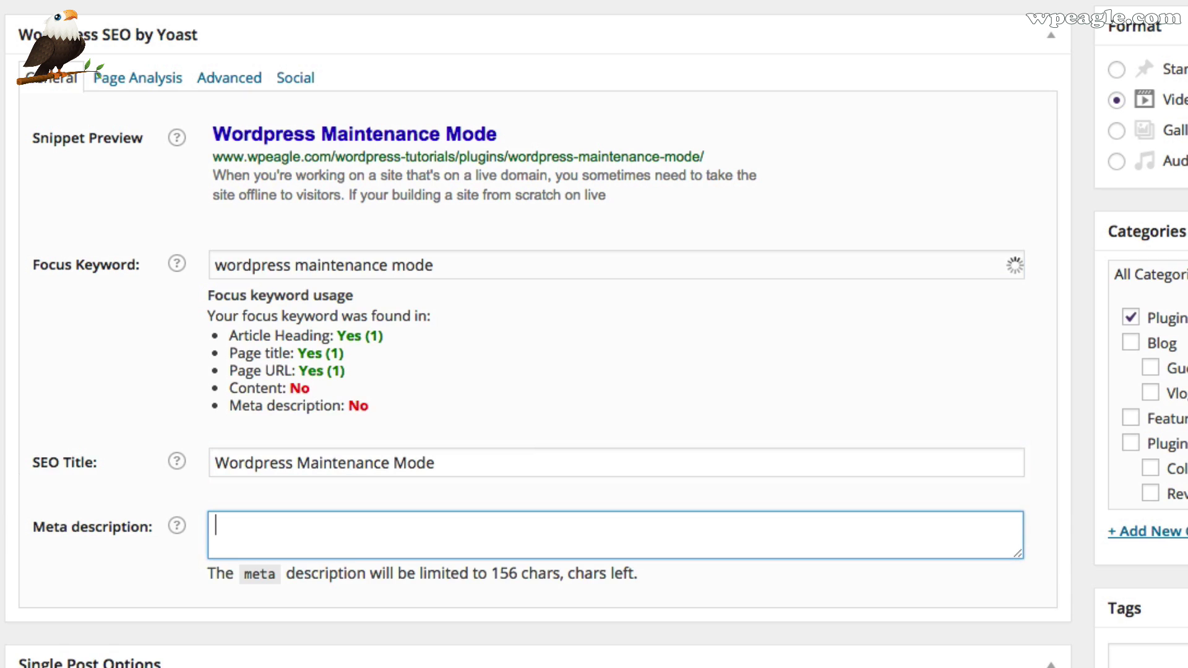
pyautogui.write('.')
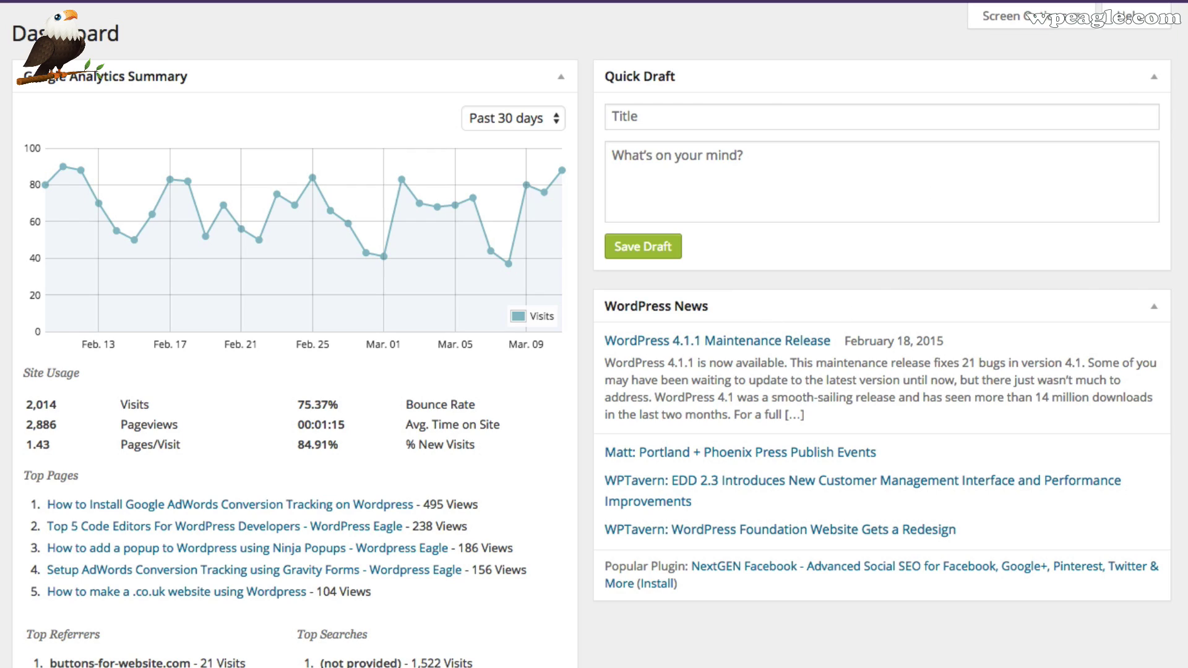
pyautogui.click(1107, 2)
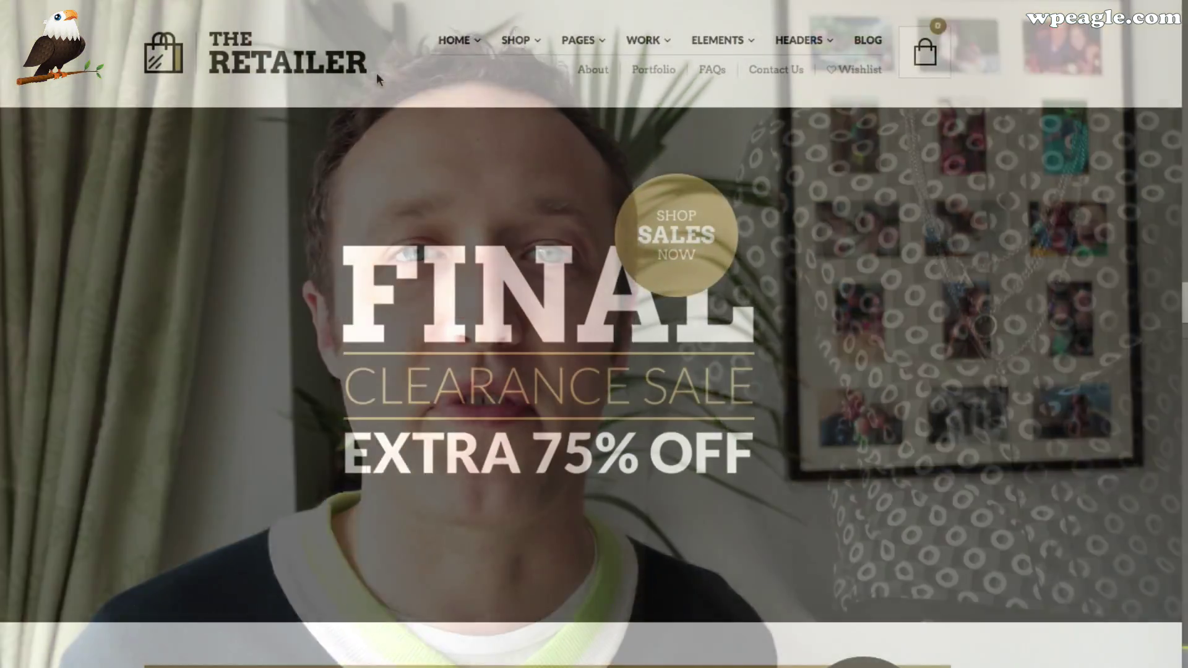
# Open the WordPress Developer Outfit product page from the shop listing.
pyautogui.scroll(-5, 376, 72)
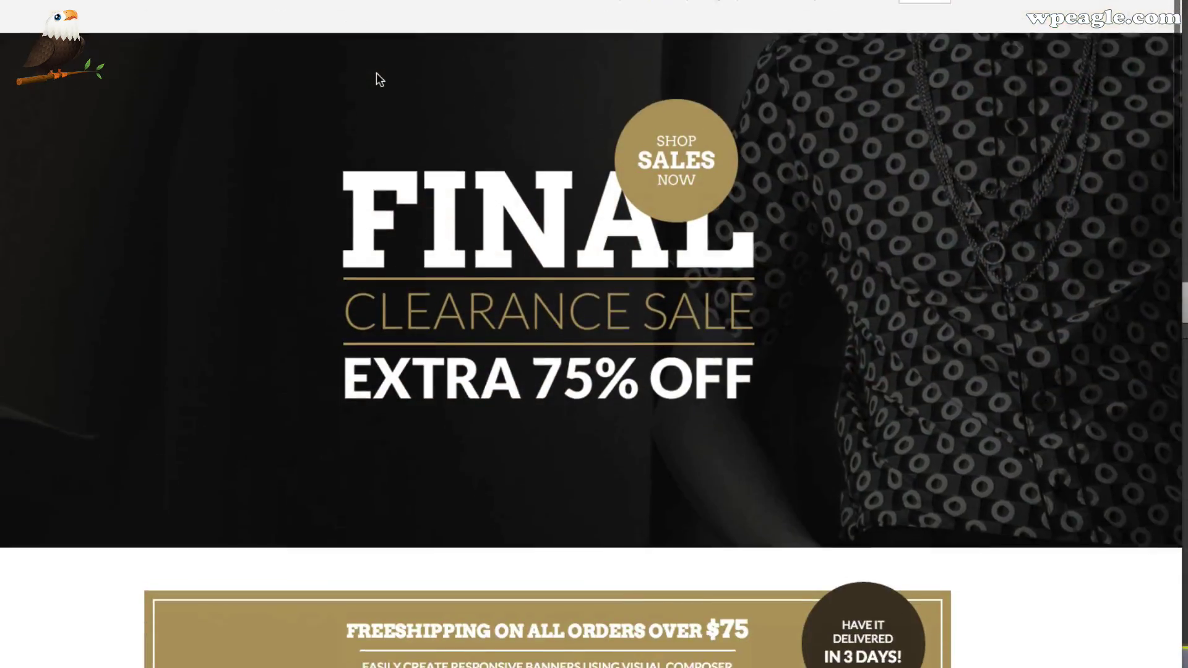
pyautogui.scroll(-4, 376, 73)
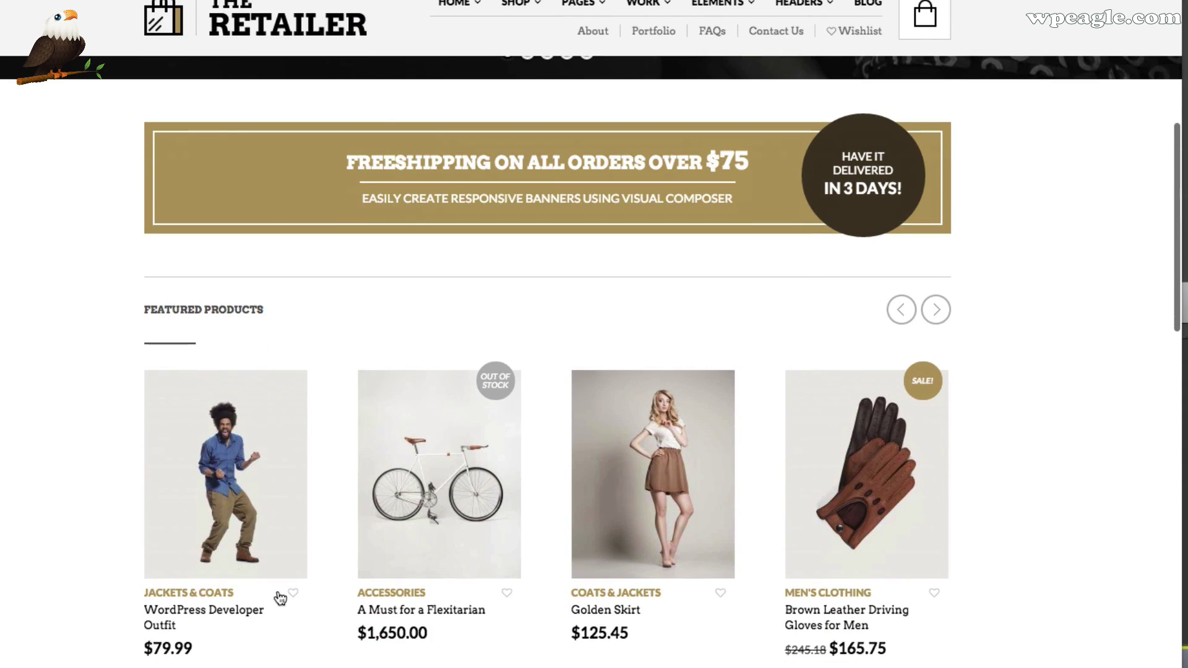
pyautogui.click(273, 530)
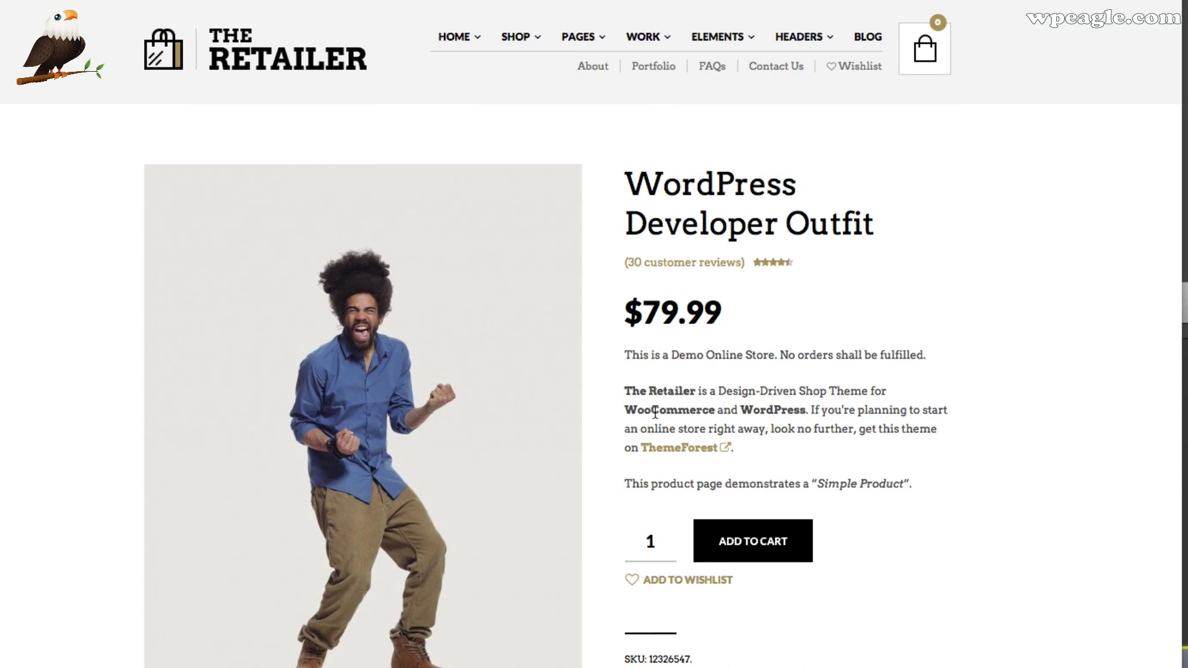
pyautogui.scroll(-2, 618, 464)
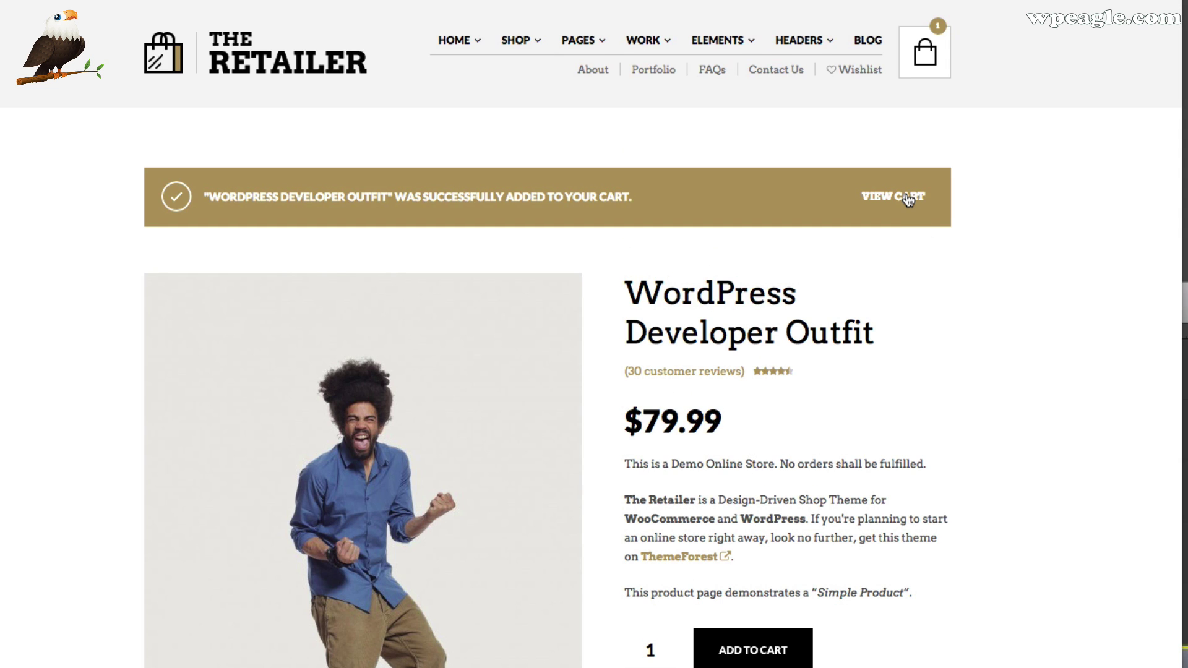
# View the shopping cart, then browse the WooCommerce Extensions catalogue.
pyautogui.click(908, 199)
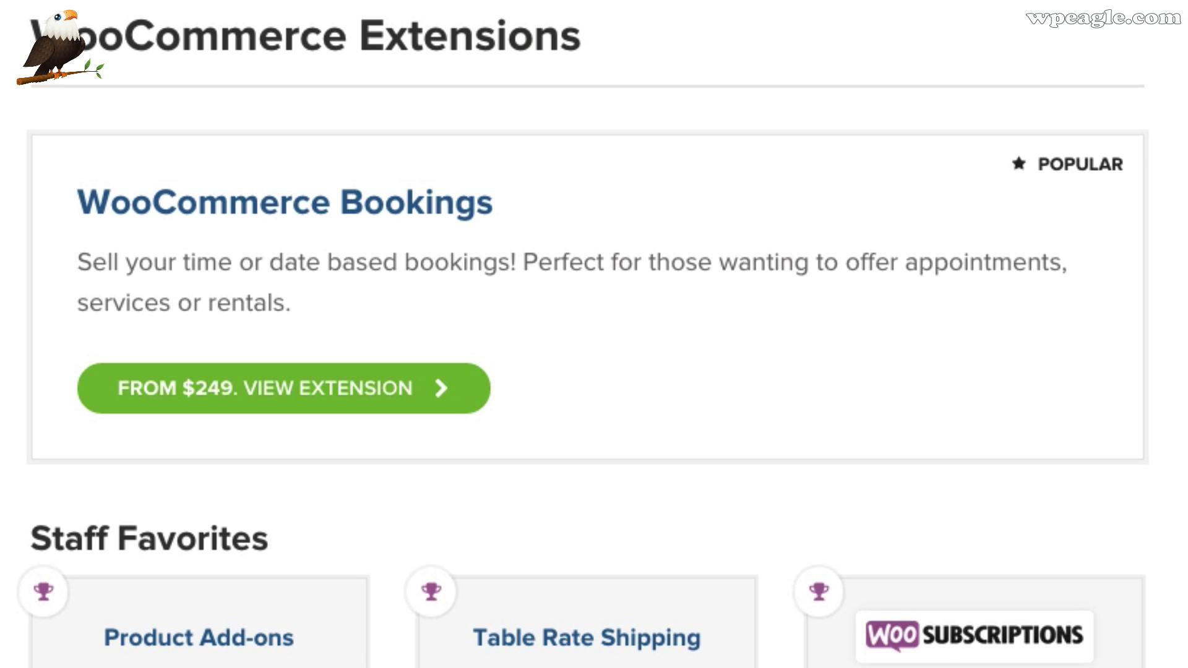
pyautogui.scroll(-10, 972, 42)
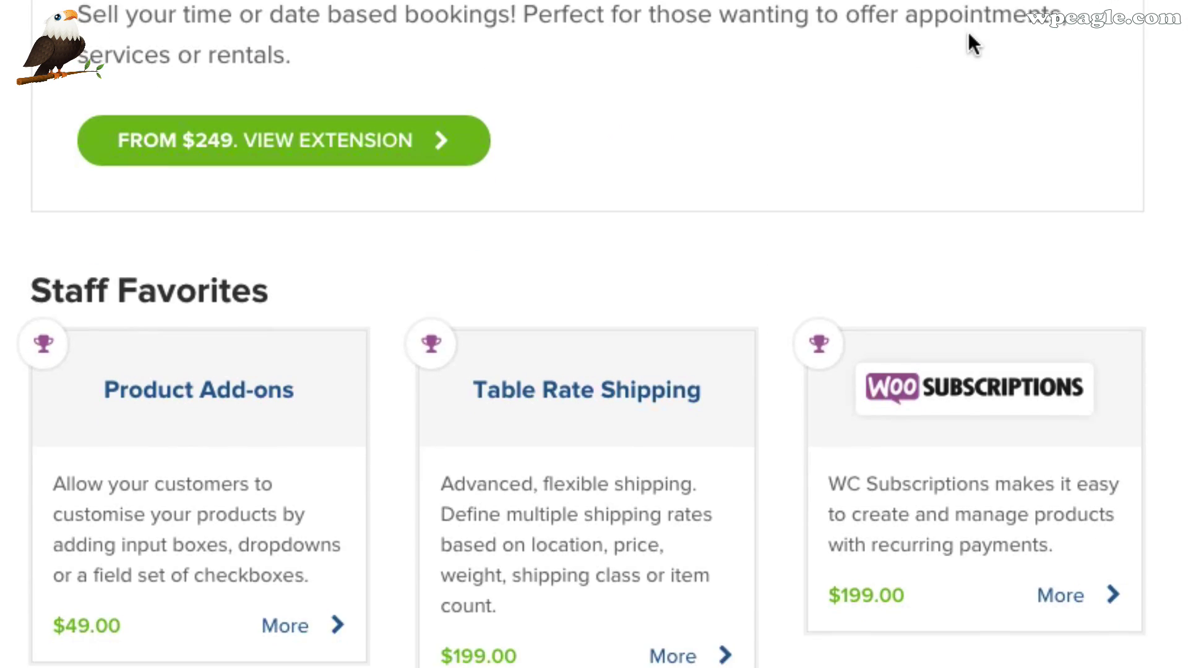
pyautogui.scroll(-12, 972, 44)
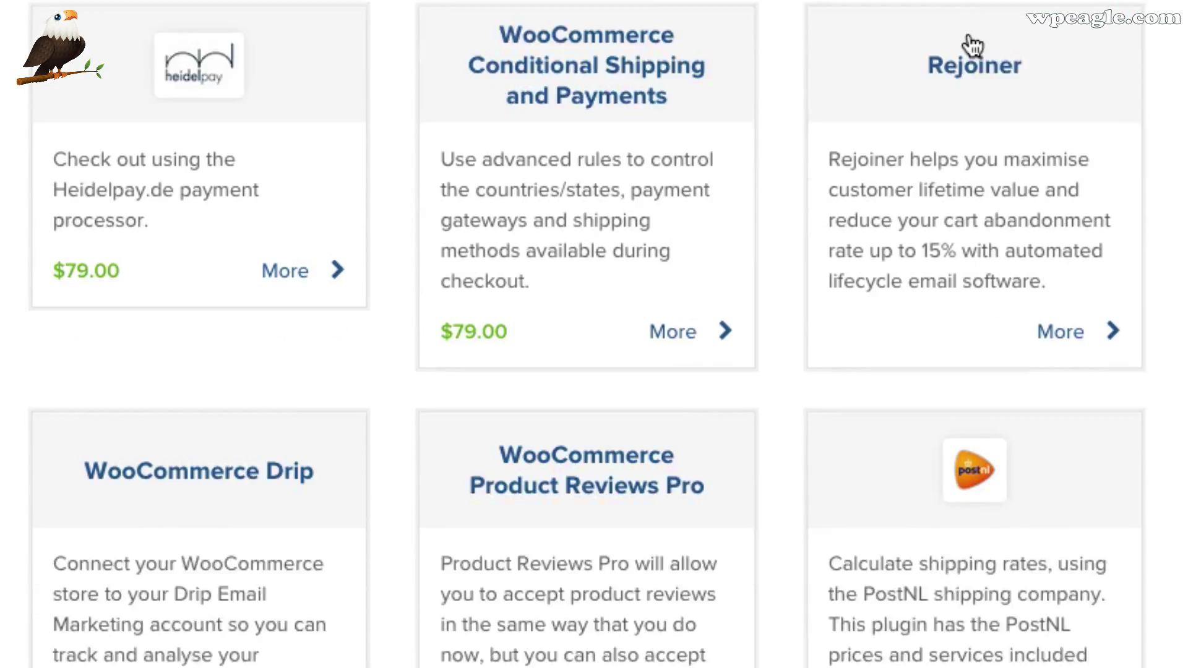
pyautogui.scroll(-12, 971, 44)
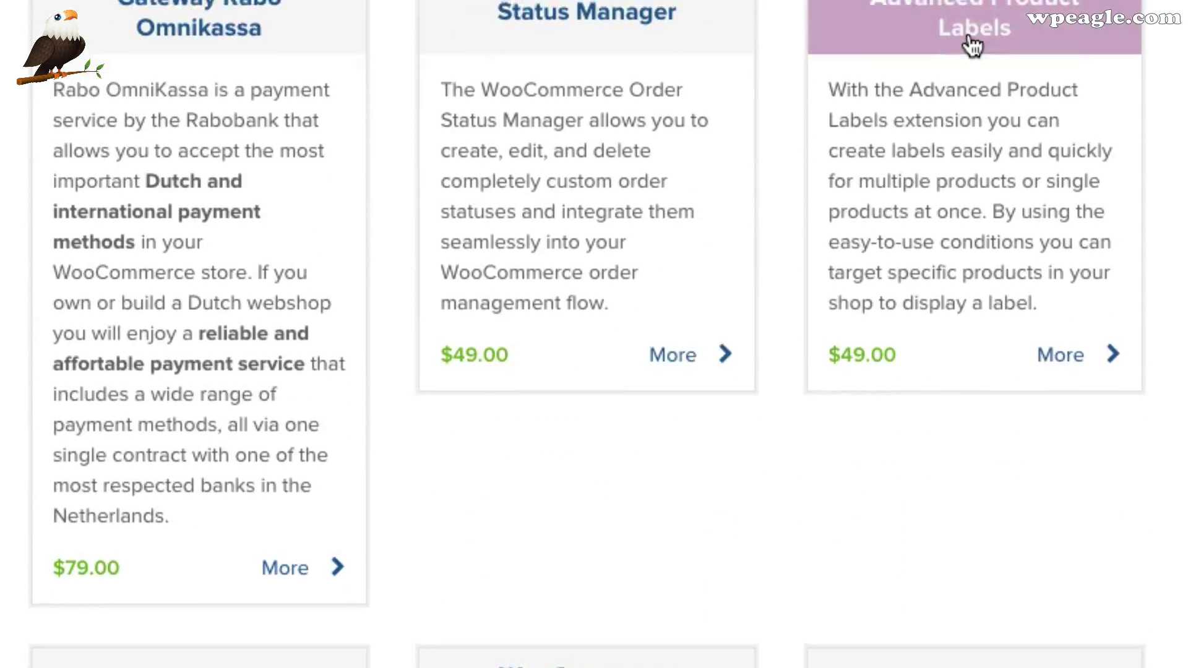
pyautogui.scroll(-12, 971, 45)
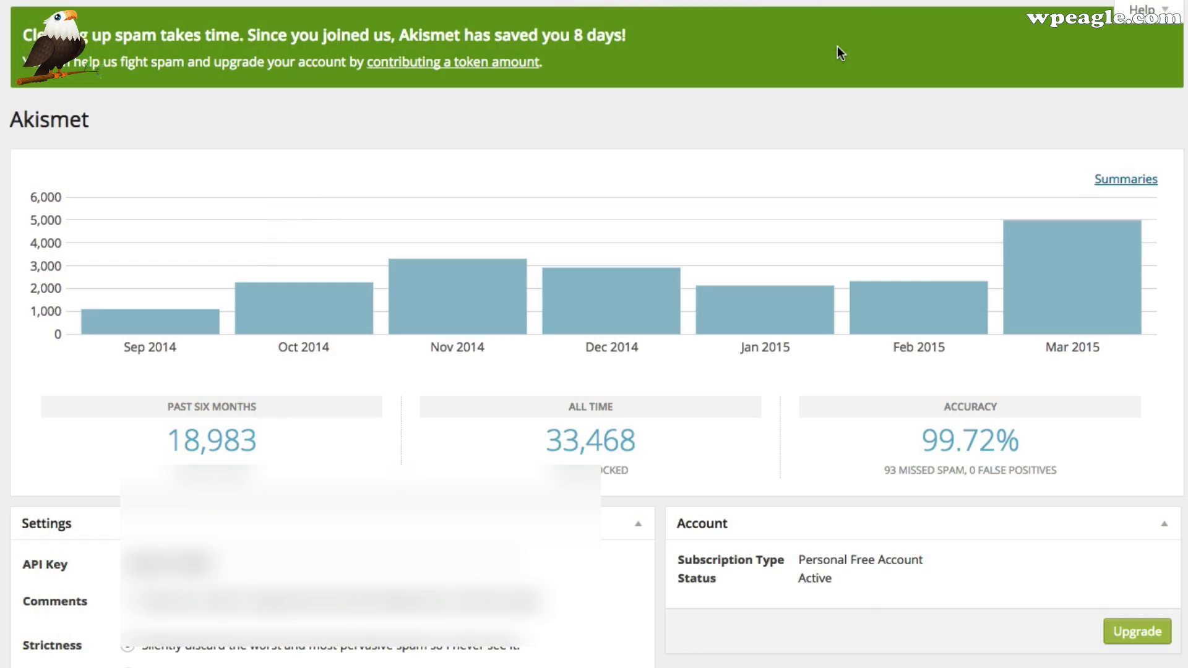
# Scroll the Akismet stats page to view the spam chart and settings.
pyautogui.scroll(-3, 837, 47)
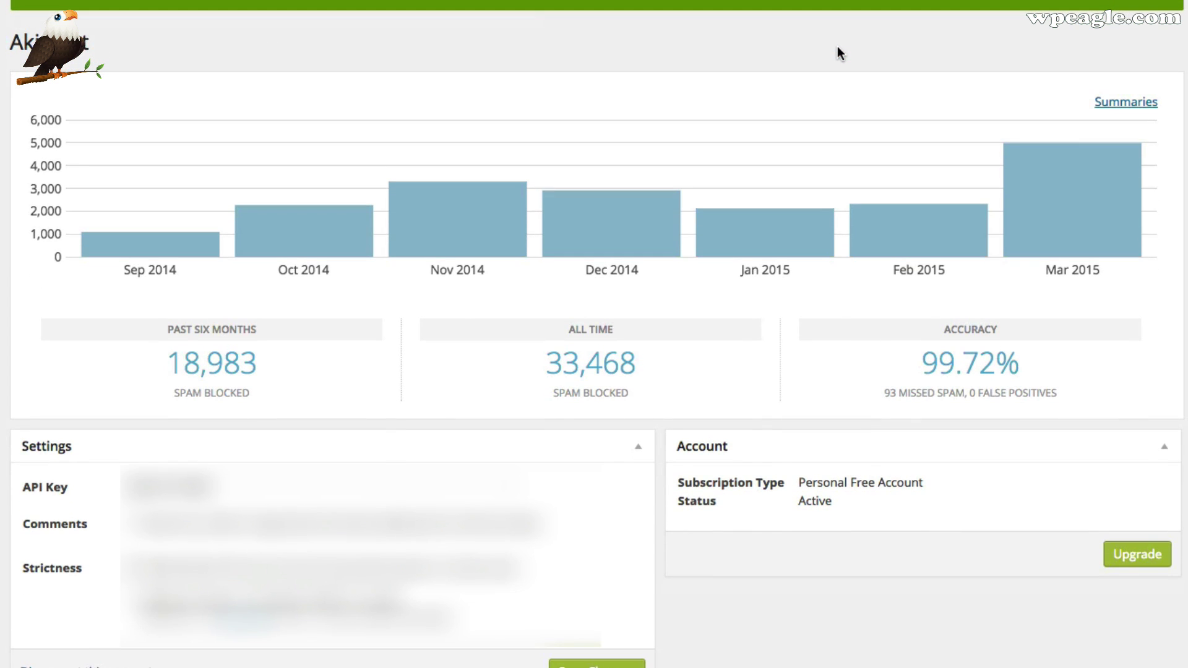
pyautogui.scroll(3, 723, 119)
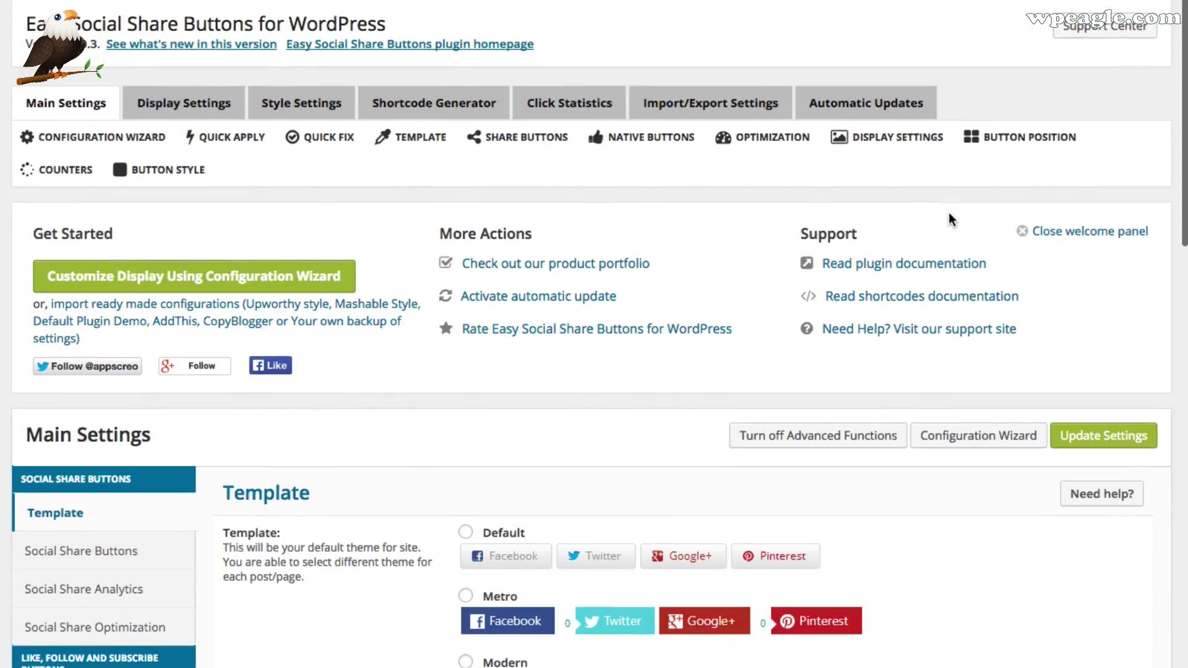
# Scroll through the Easy Social Share Buttons template list in Main Settings.
pyautogui.scroll(-7, 948, 214)
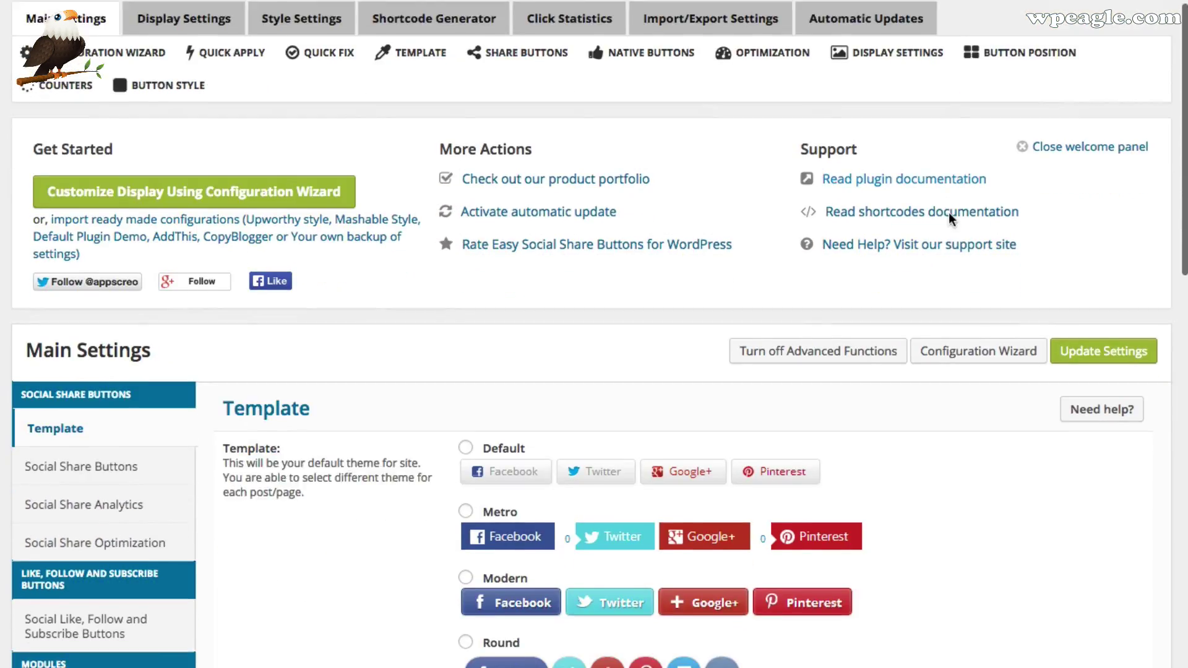
pyautogui.scroll(-7, 949, 214)
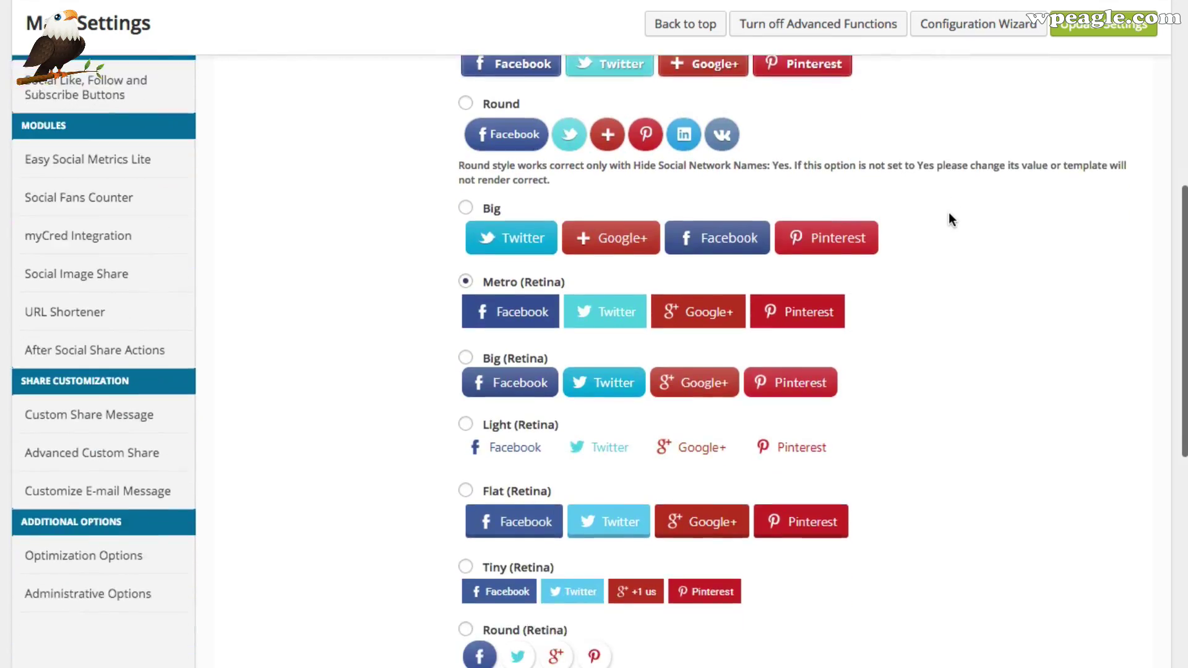
pyautogui.scroll(-9, 948, 220)
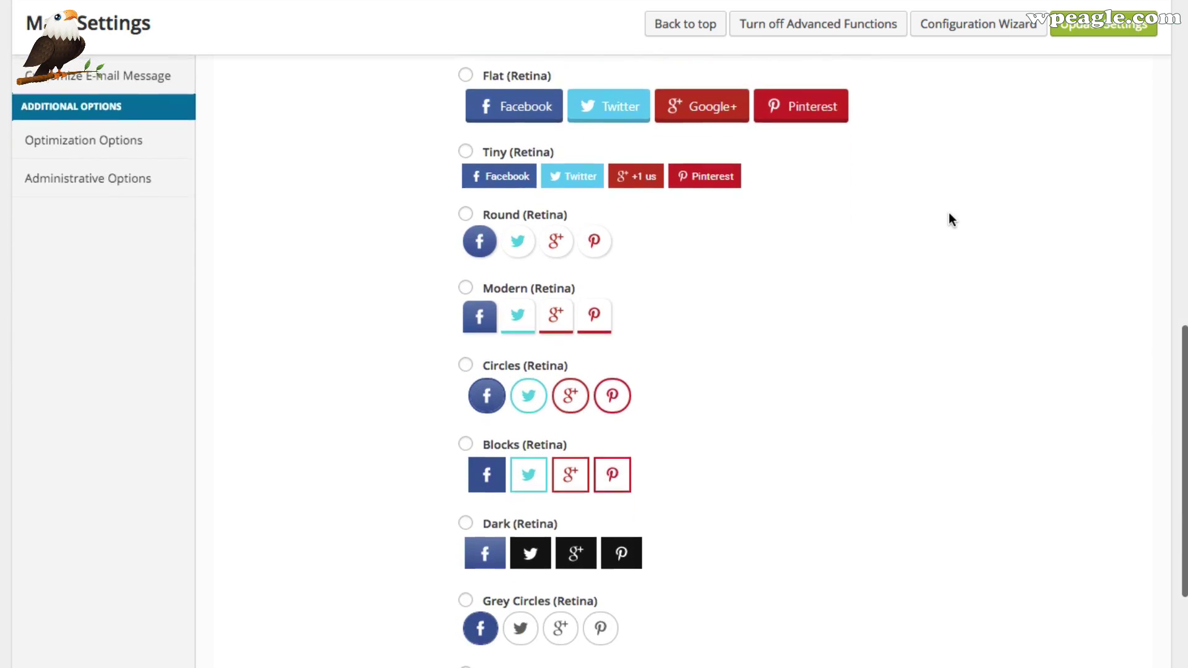
pyautogui.scroll(-4, 948, 220)
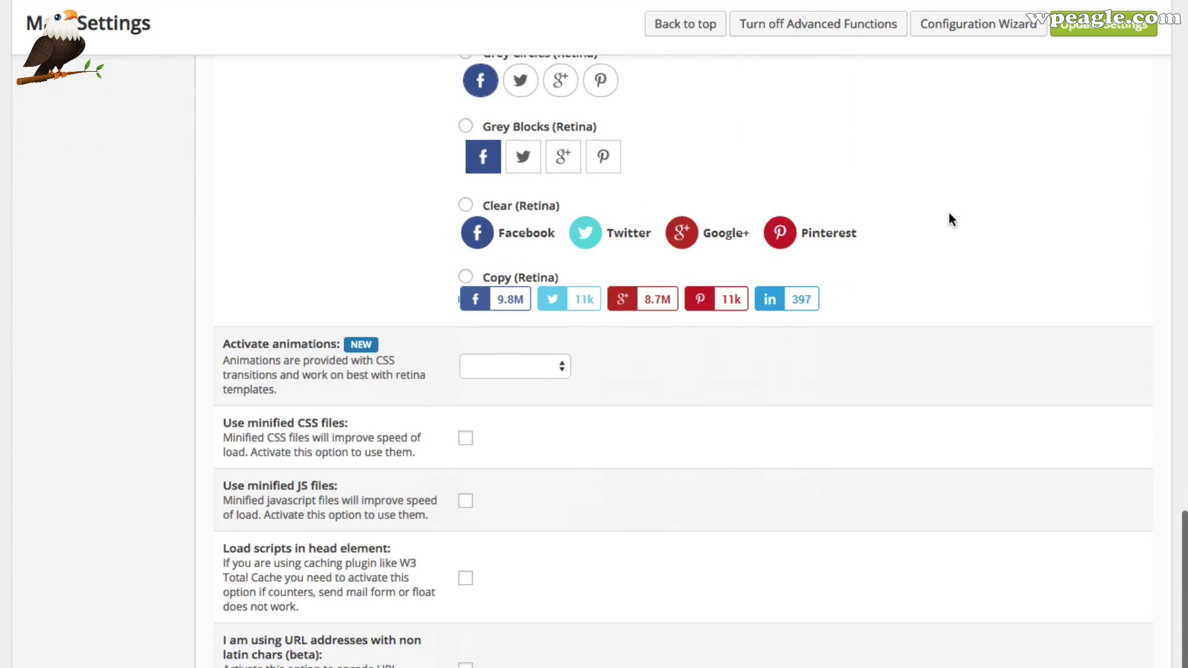
pyautogui.scroll(12, 948, 220)
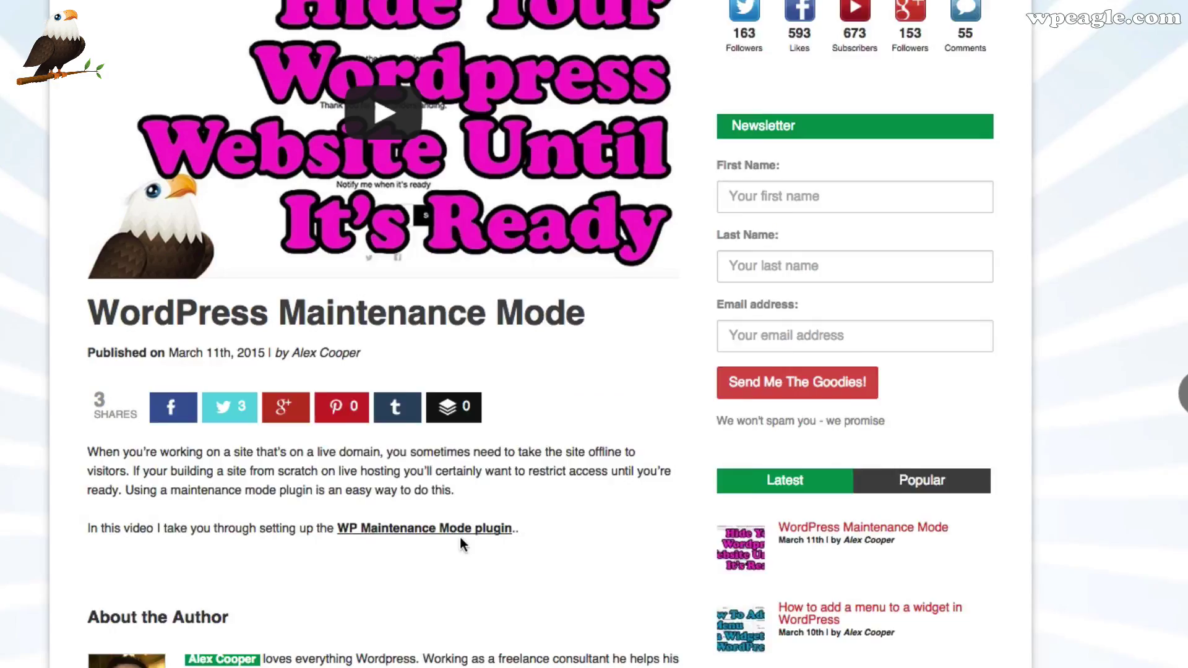